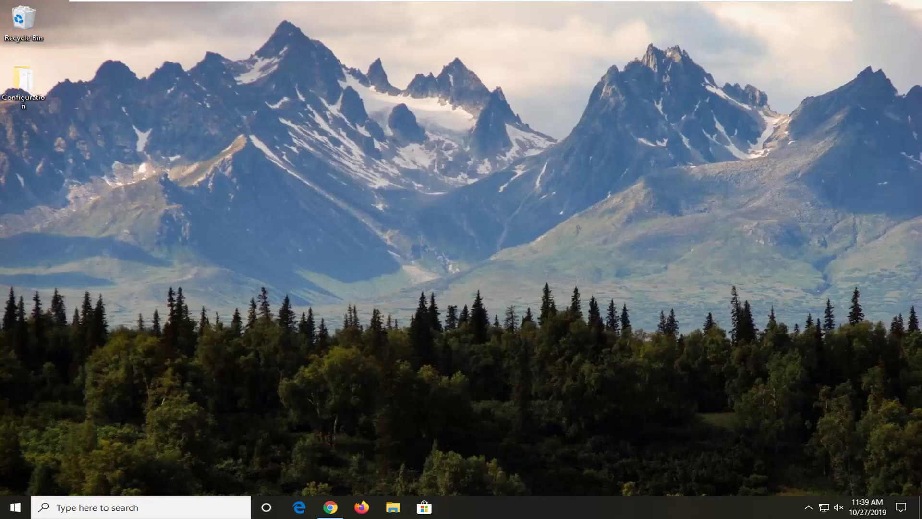
Step: Open the Start menu to search for Device Manager
left_click(3, 504)
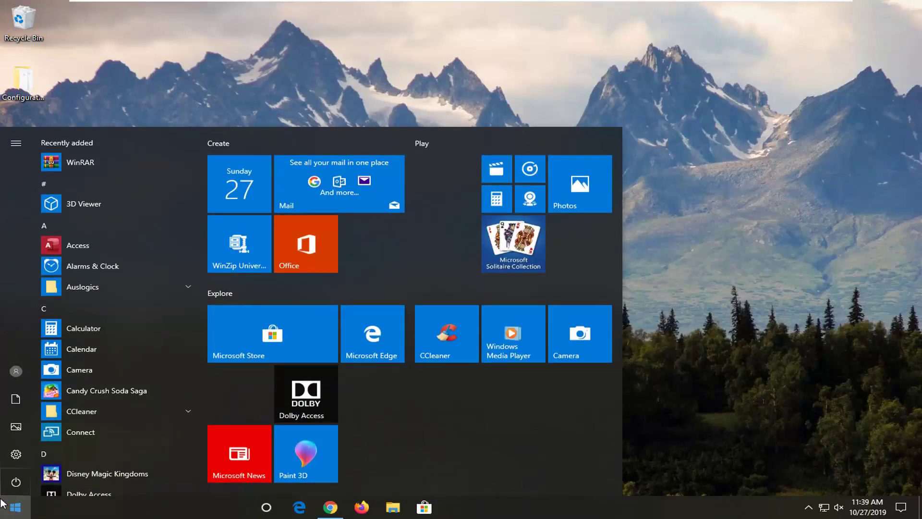
type("device manager")
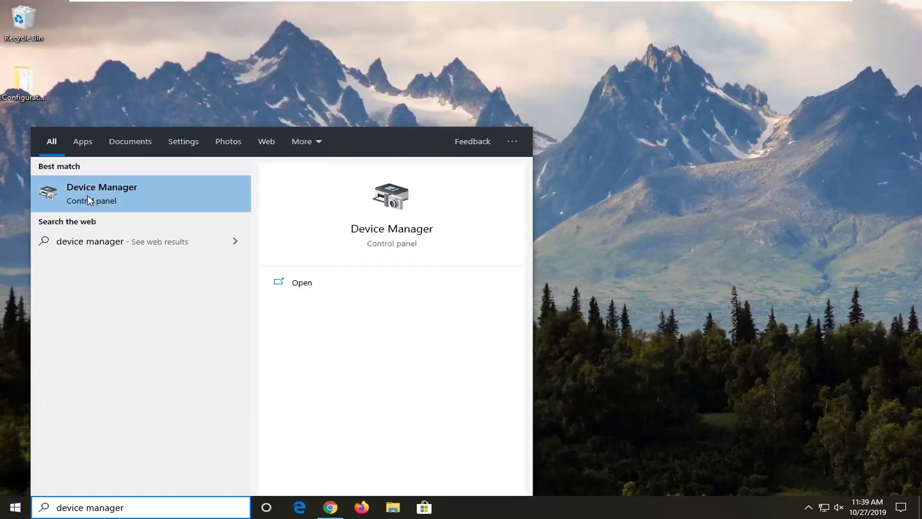
Step: Launch Device Manager, expand Display adapters and bring up VMware SVGA 3D's context menu
left_click(212, 203)
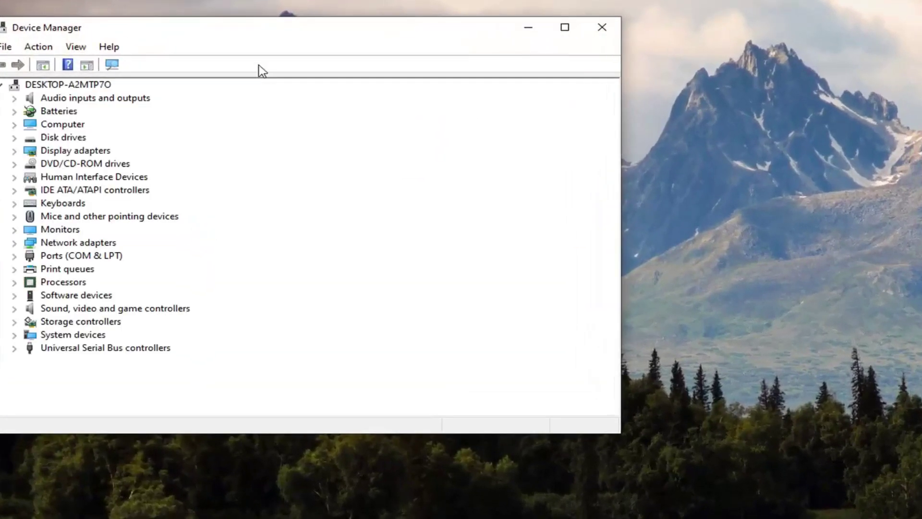
left_click_drag(267, 35, 455, 51)
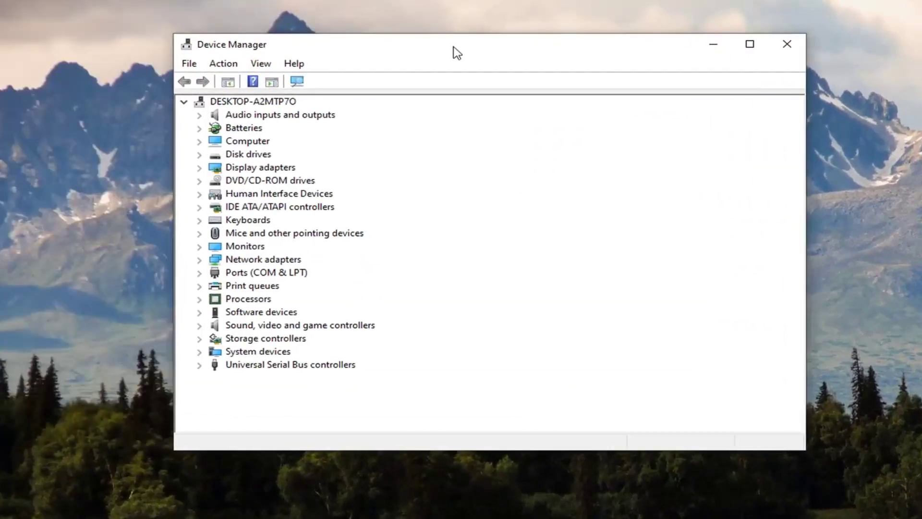
left_click(264, 171)
double_click(268, 171)
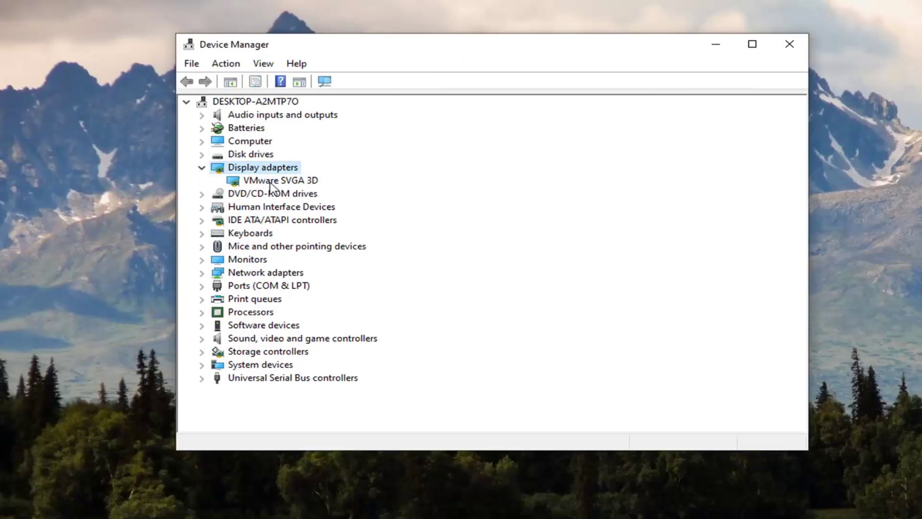
left_click(272, 184)
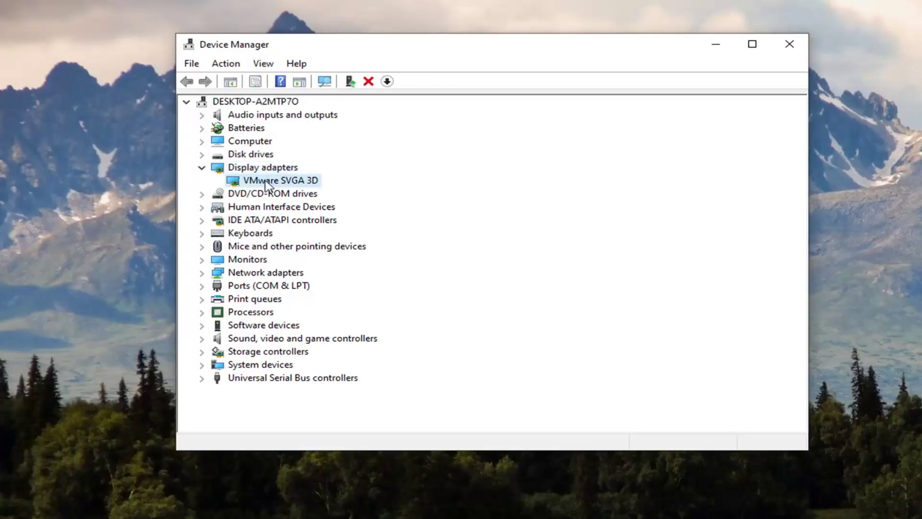
right_click(267, 185)
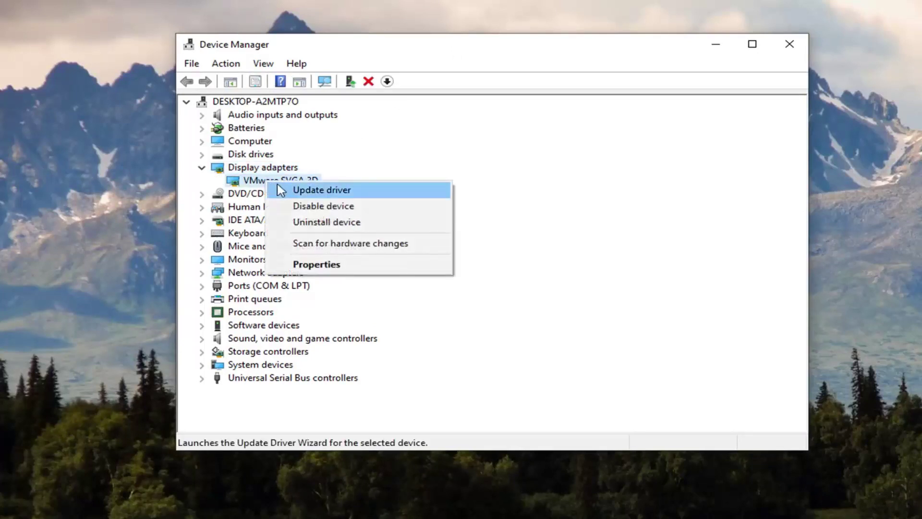
Step: Update the VMware SVGA 3D driver using the automatic online driver search
left_click(315, 191)
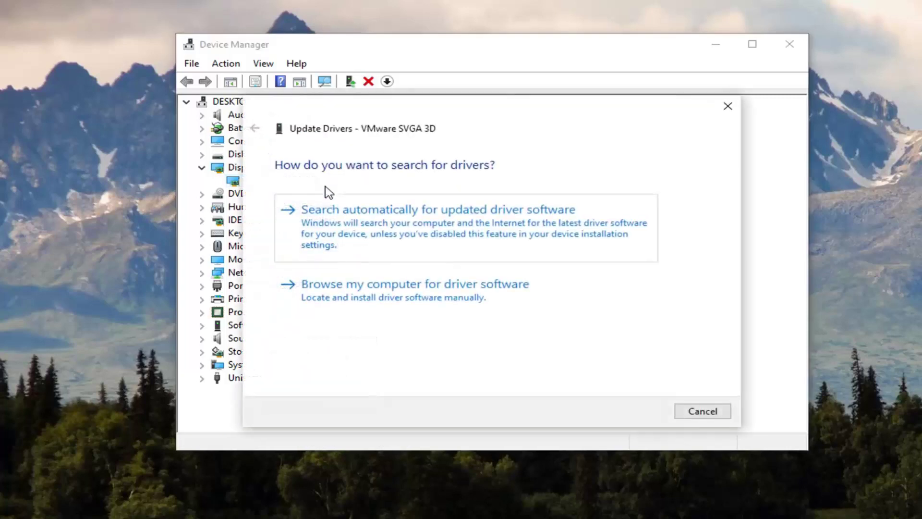
left_click(467, 225)
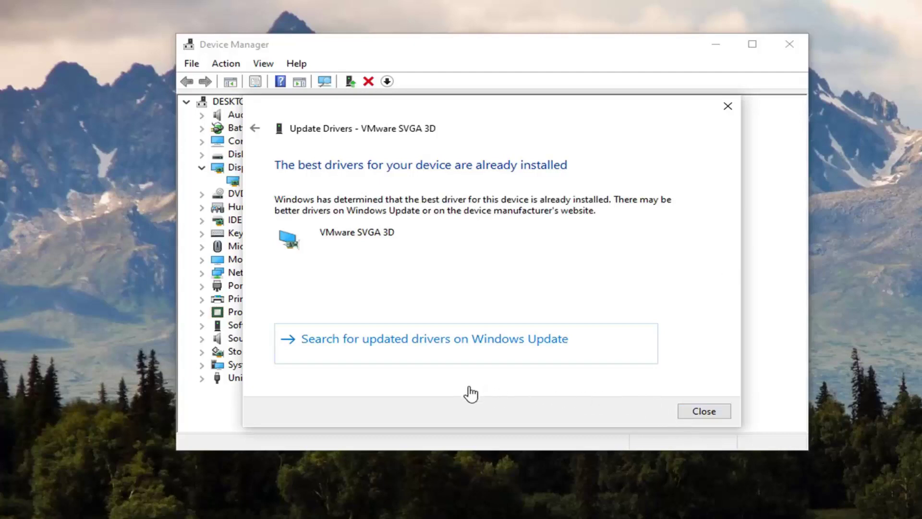
Step: Close the wizard and Device Manager, then launch Registry Editor as administrator from Start
left_click(703, 412)
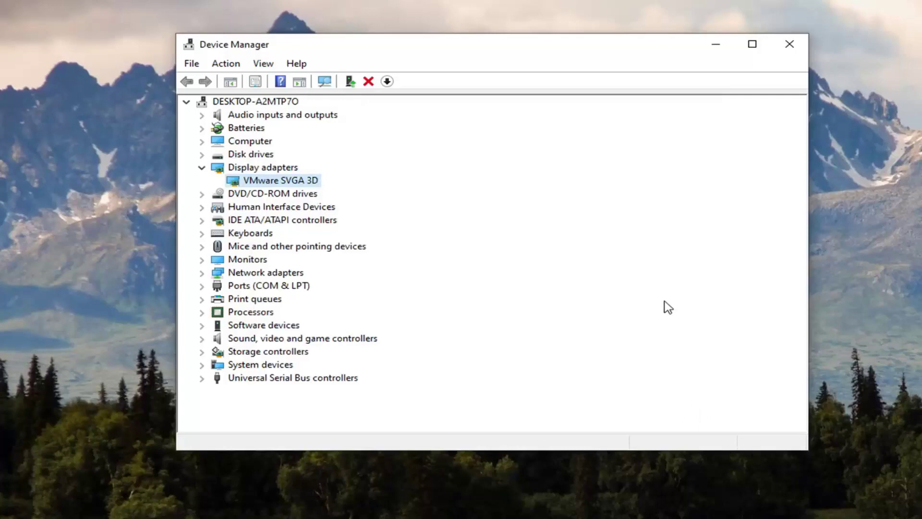
left_click(790, 43)
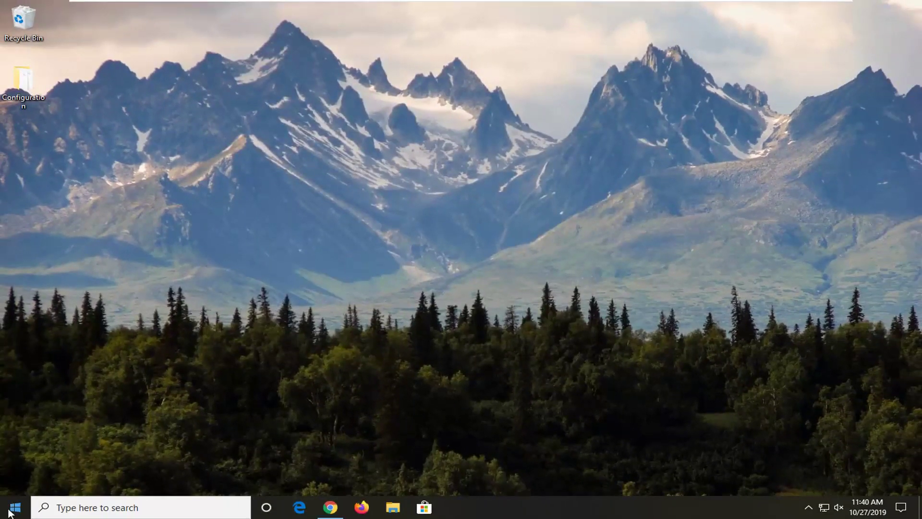
left_click(15, 508)
type("reged")
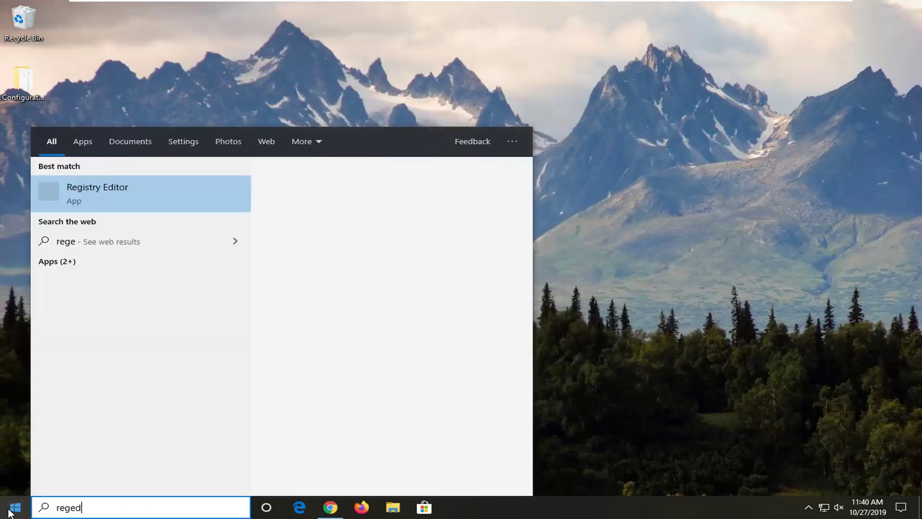
type("it")
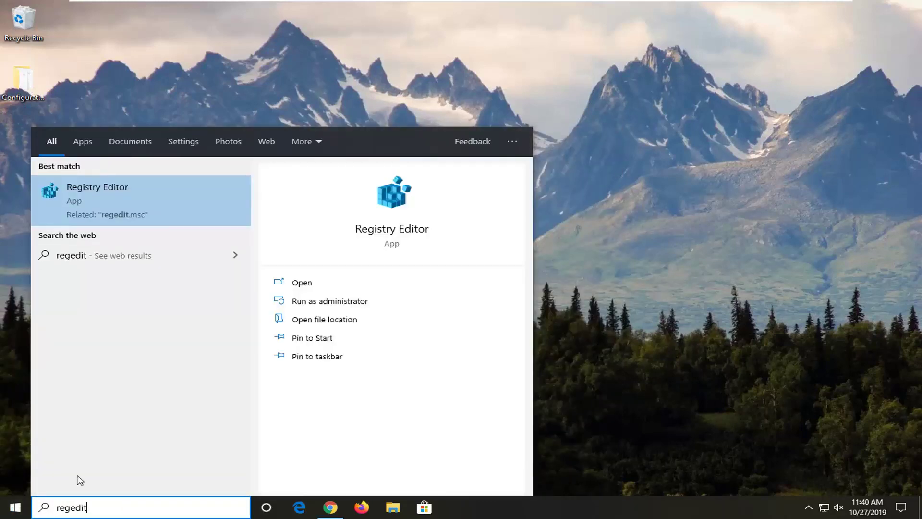
right_click(113, 201)
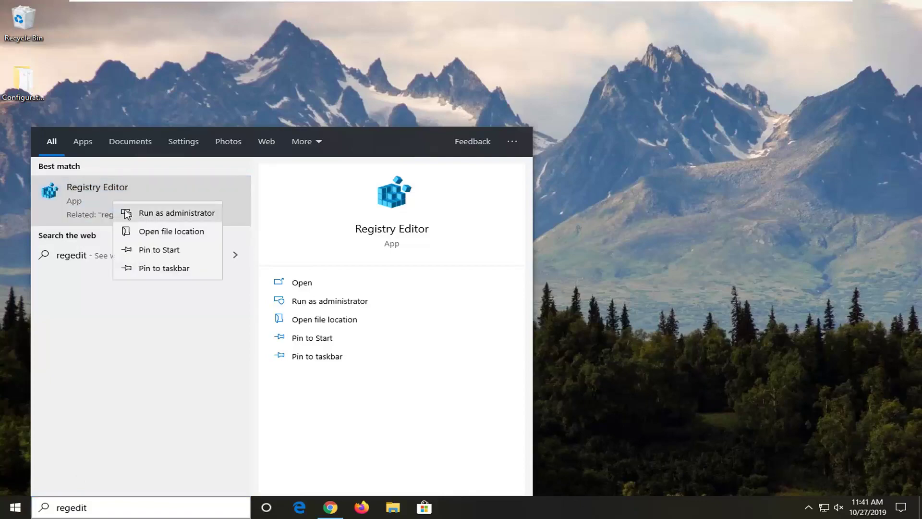
left_click(159, 218)
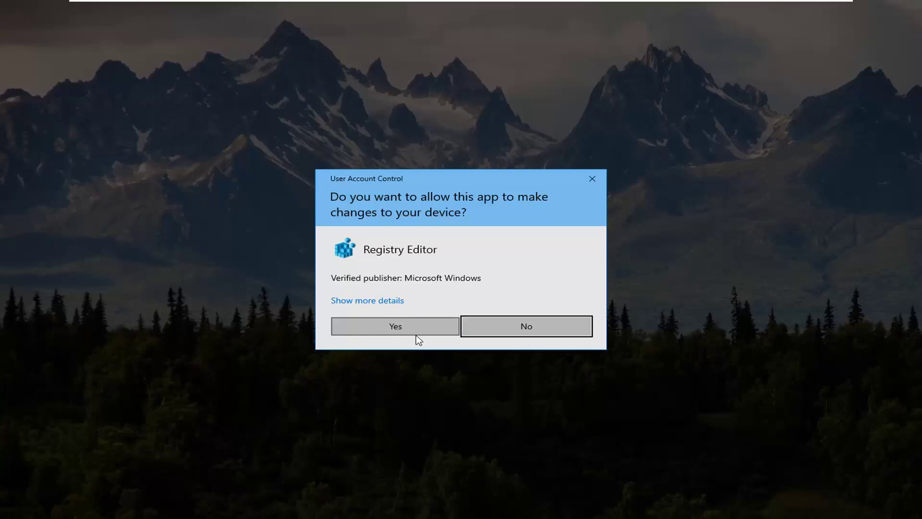
Step: Approve the User Account Control prompt for Registry Editor
left_click(394, 329)
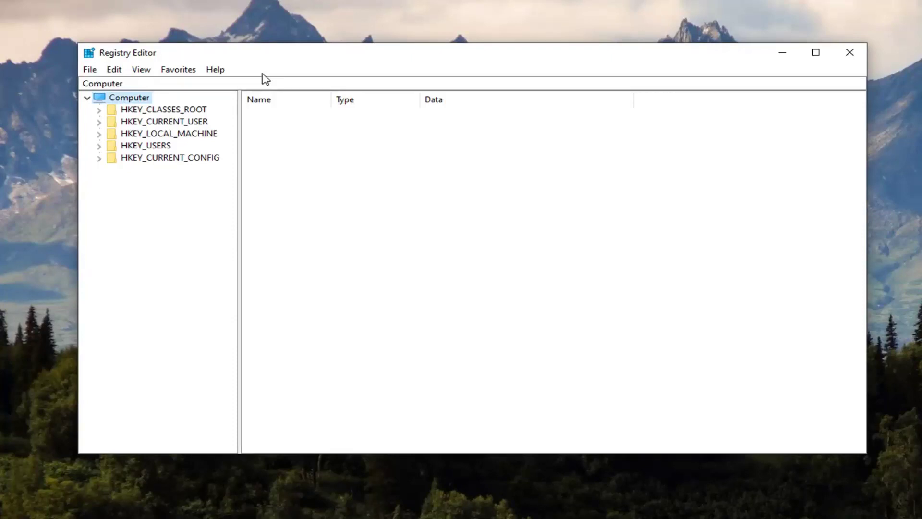
left_click(91, 74)
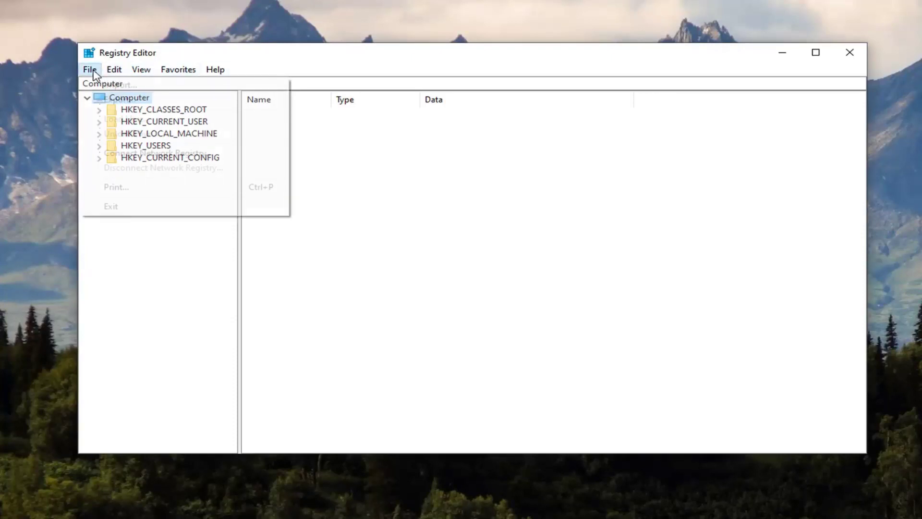
left_click(112, 101)
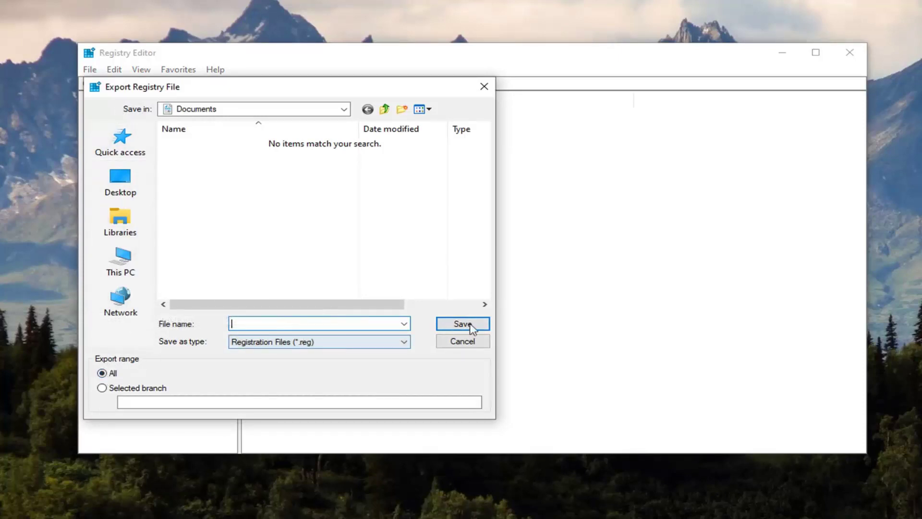
left_click(459, 342)
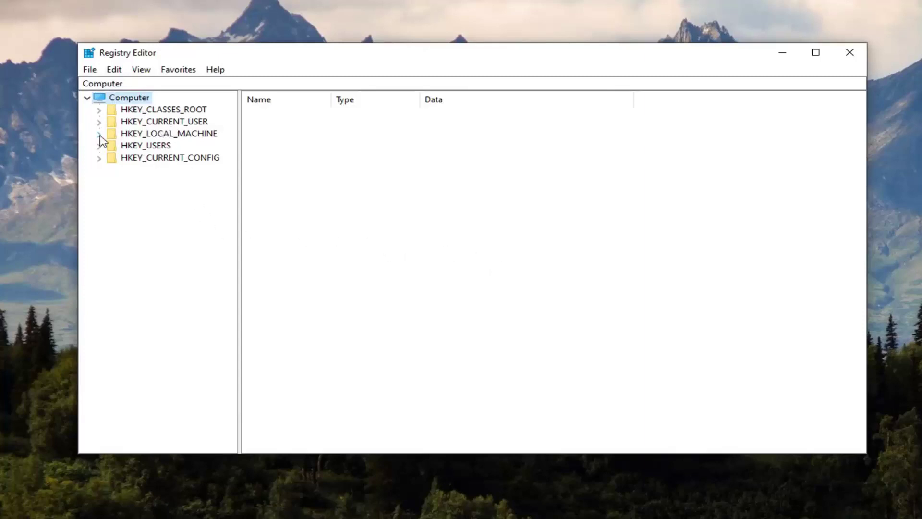
Step: Navigate to HKEY_LOCAL_MACHINE\SYSTEM\CurrentControlSet\Control\GraphicsDrivers in the key tree
double_click(162, 137)
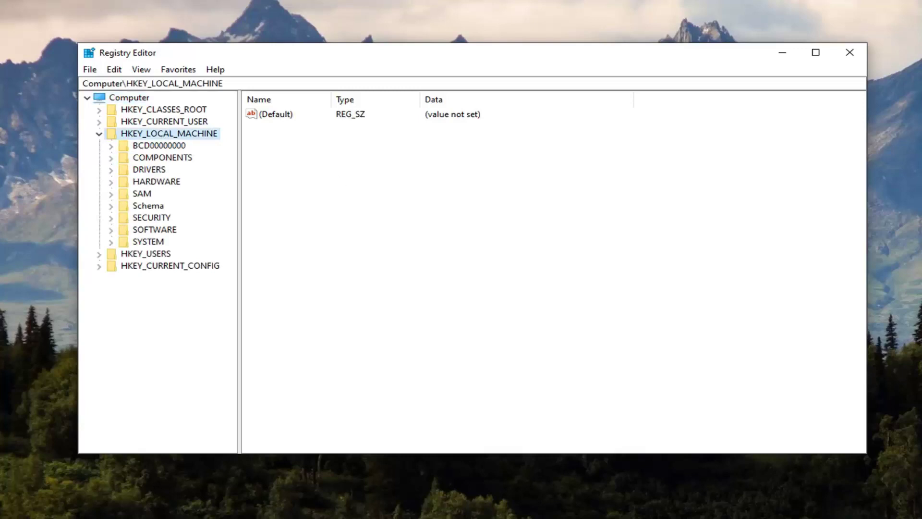
left_click(144, 244)
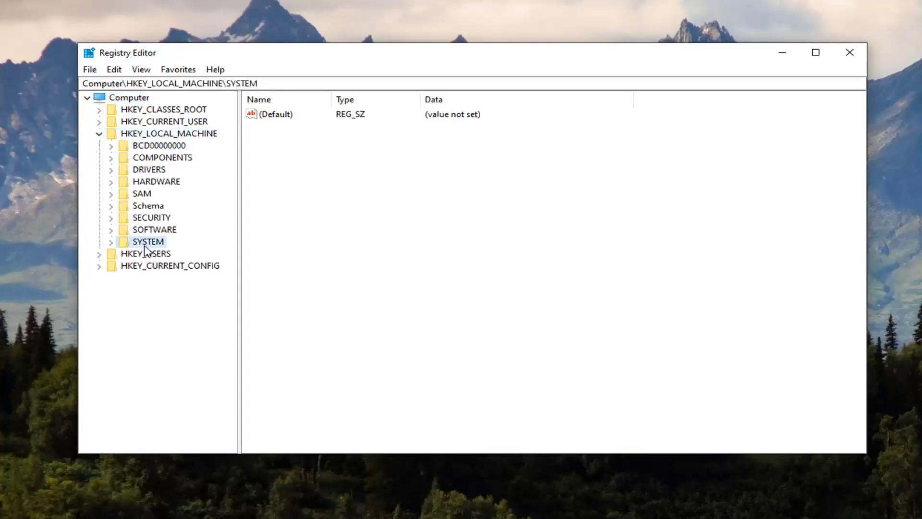
double_click(144, 245)
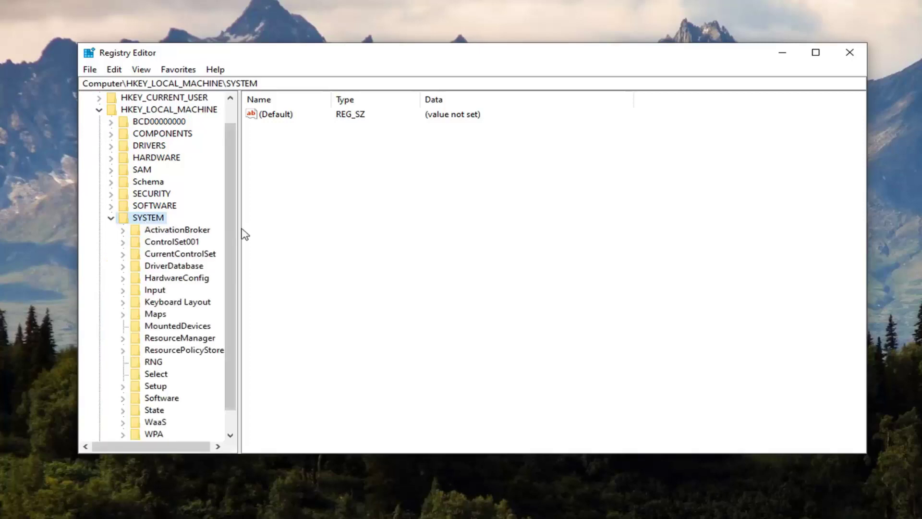
left_click_drag(241, 229, 304, 226)
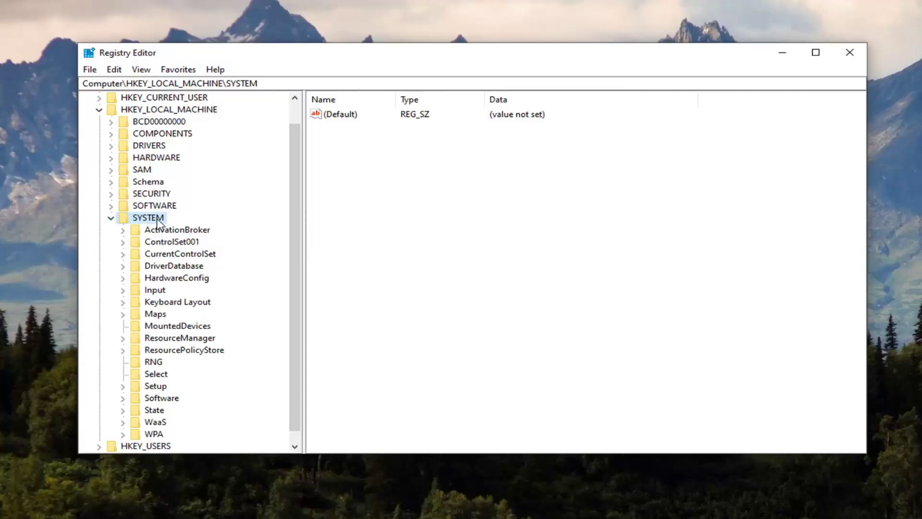
left_click(172, 258)
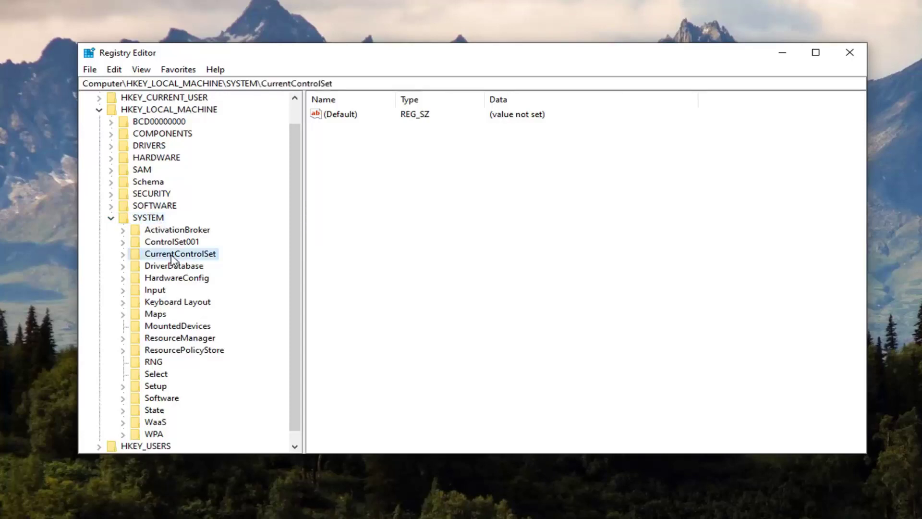
double_click(172, 258)
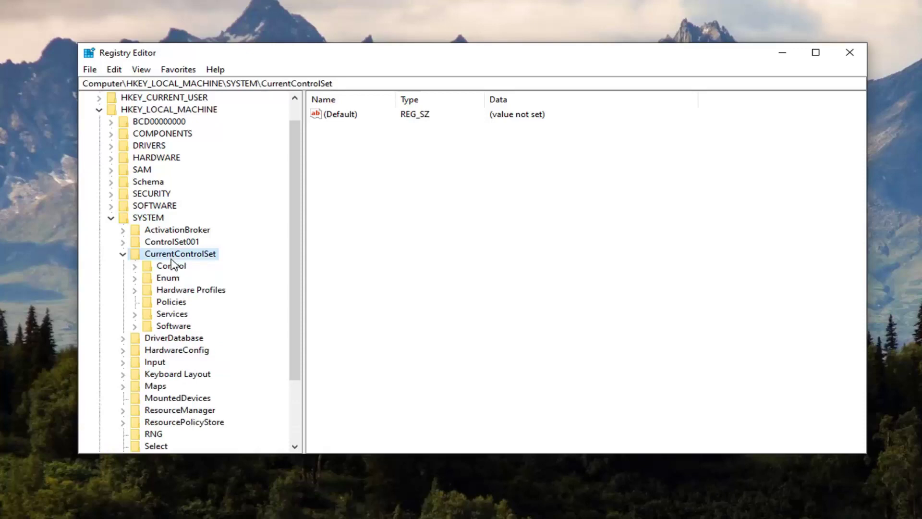
left_click(171, 268)
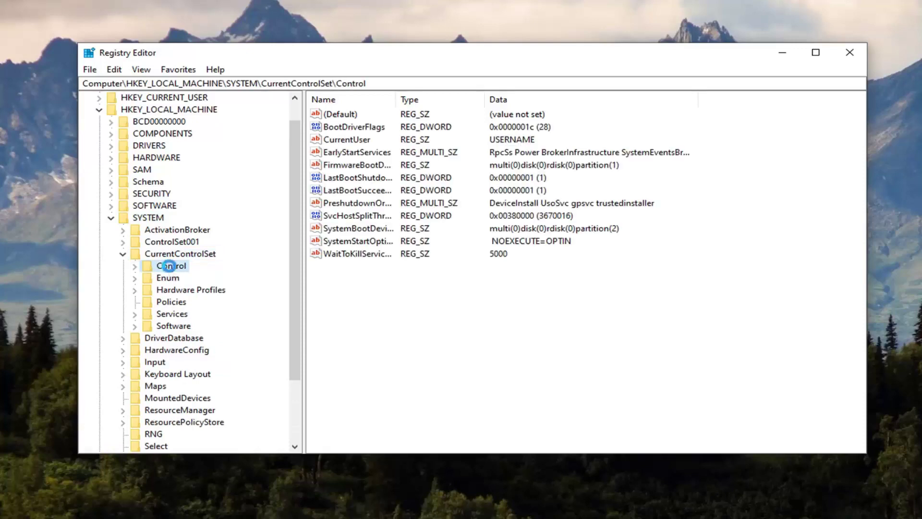
double_click(171, 267)
scroll(173, 264, "down", 5)
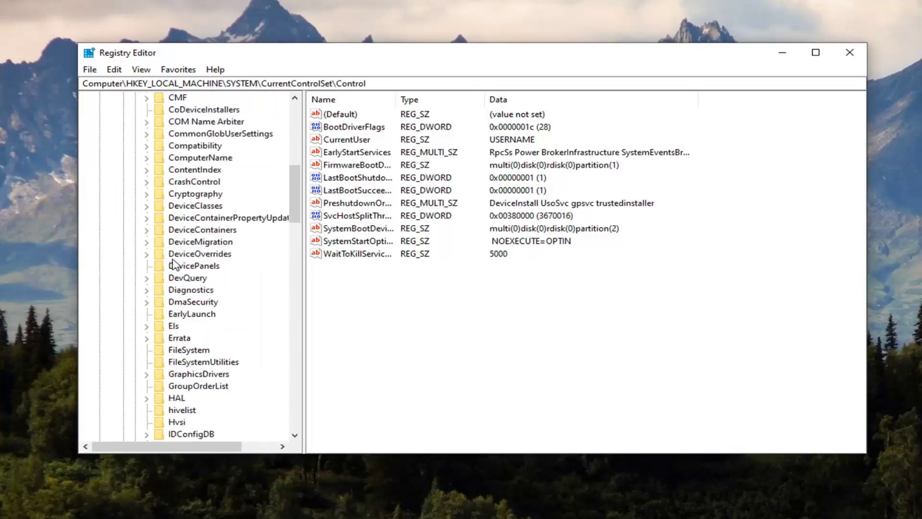
left_click(201, 374)
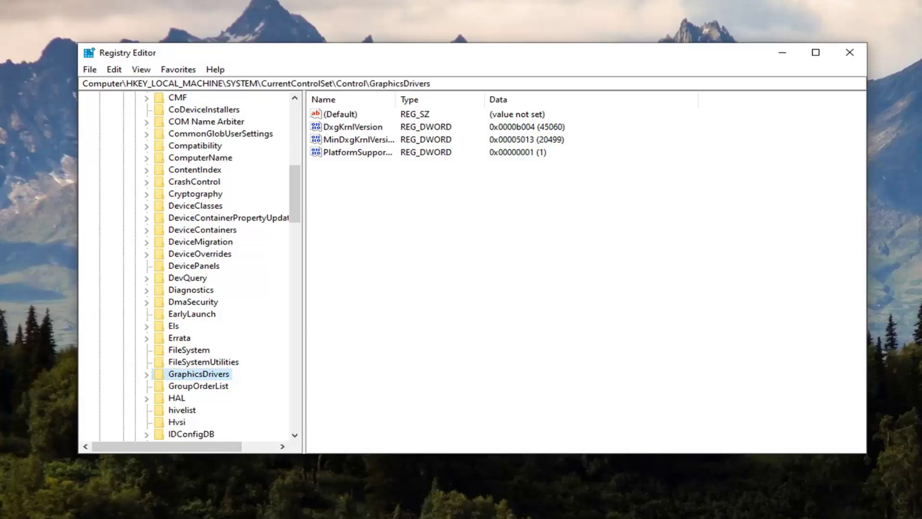
Step: Add a DWORD (32-bit) value named TdrDelay under GraphicsDrivers
right_click(338, 183)
mouse_move(372, 191)
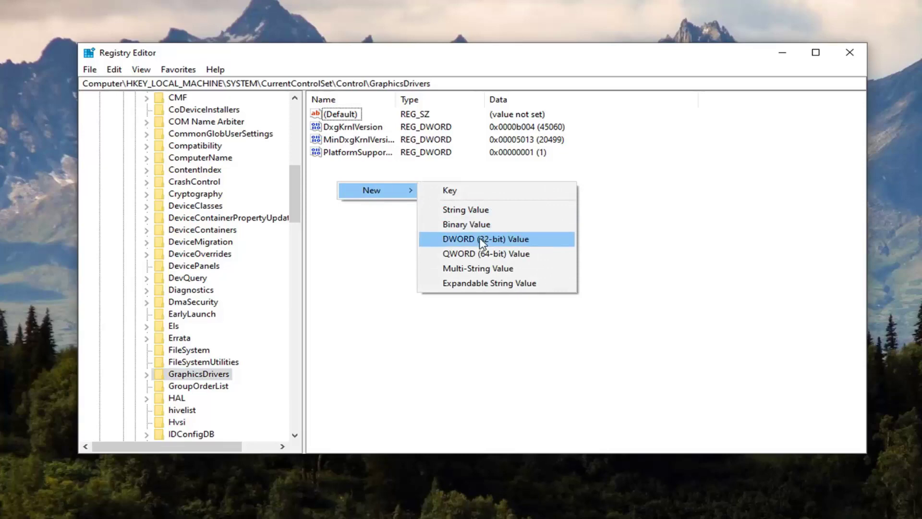
left_click(560, 246)
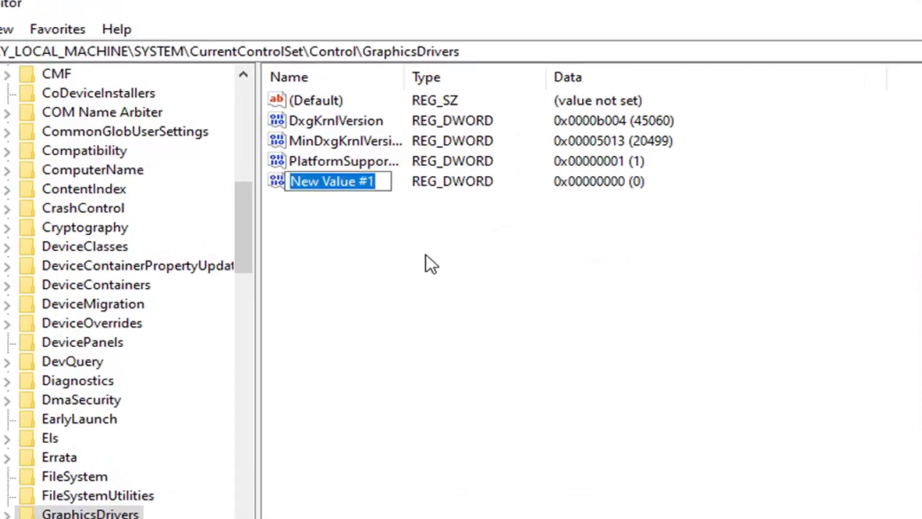
type("Tdr")
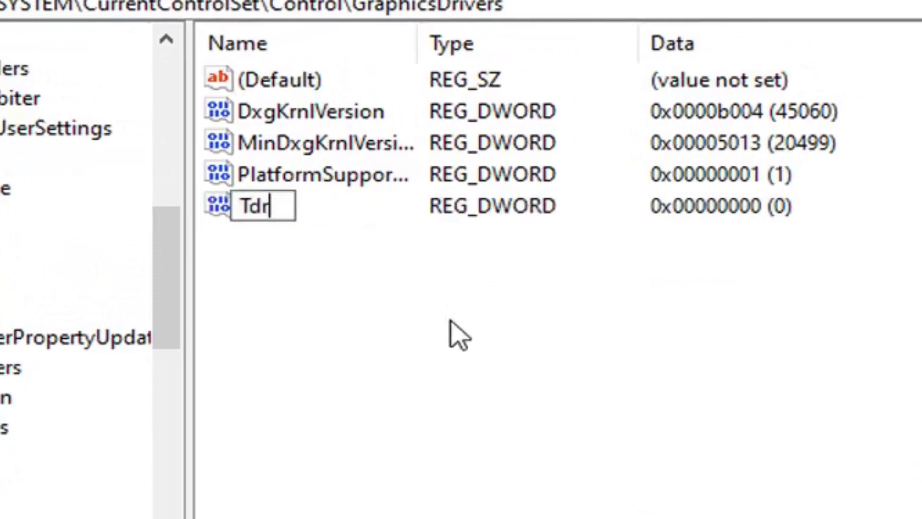
type("d")
key("BackSpace")
type("Delay")
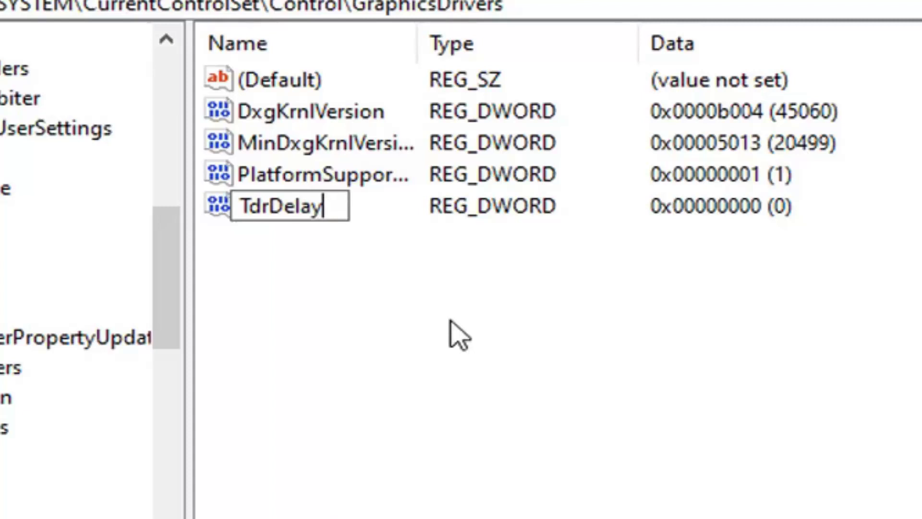
key("Return")
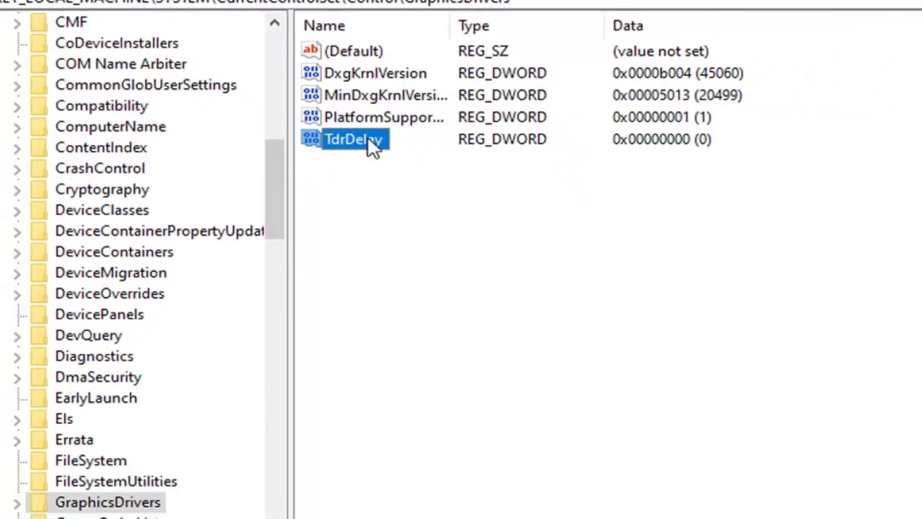
Step: Change TdrDelay's value data from 0 to 5 and confirm
double_click(368, 139)
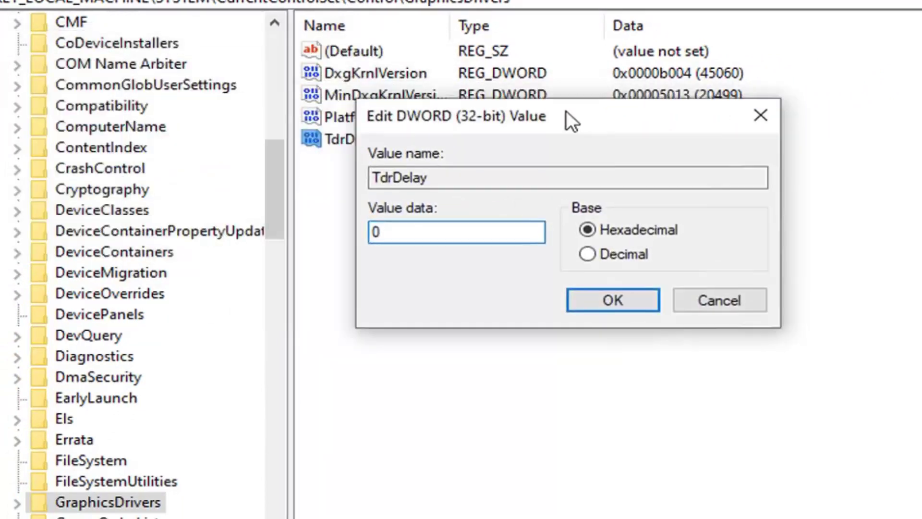
left_click_drag(570, 122, 578, 123)
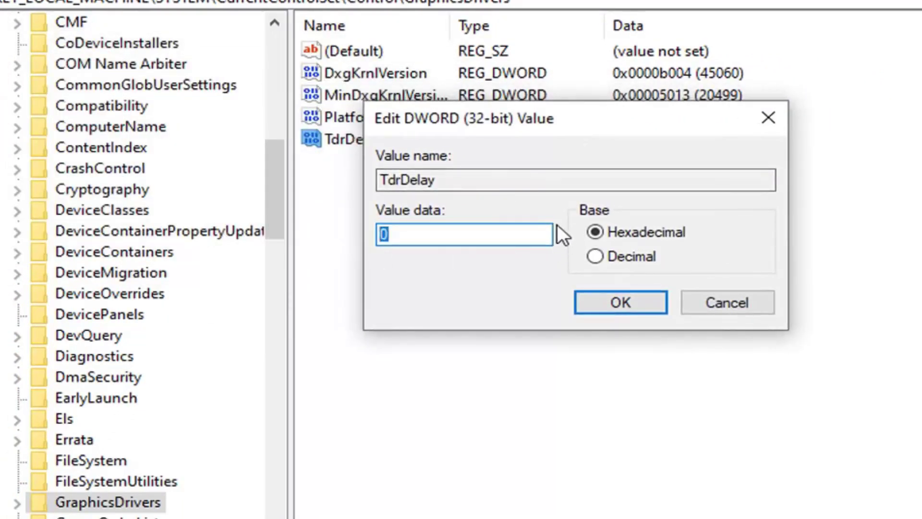
type("5")
left_click(625, 301)
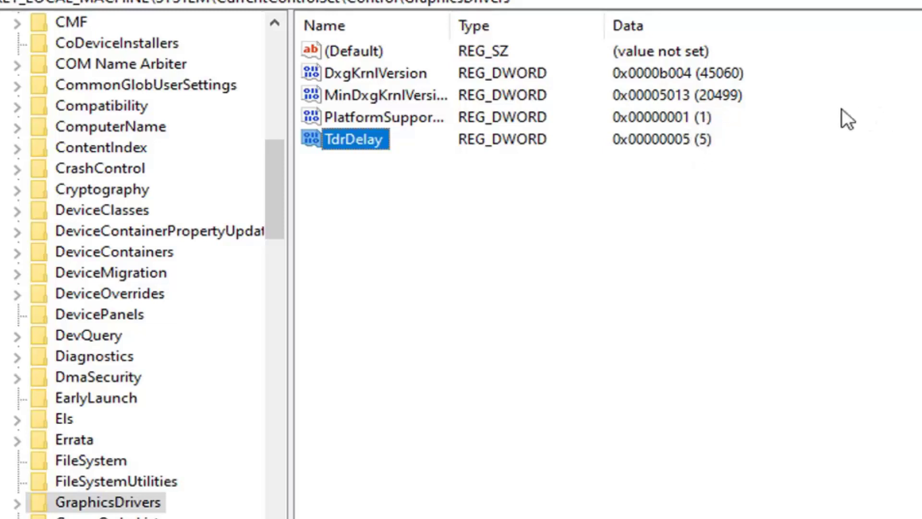
scroll(73, 295, "up", 8)
scroll(10, 334, "up", 2)
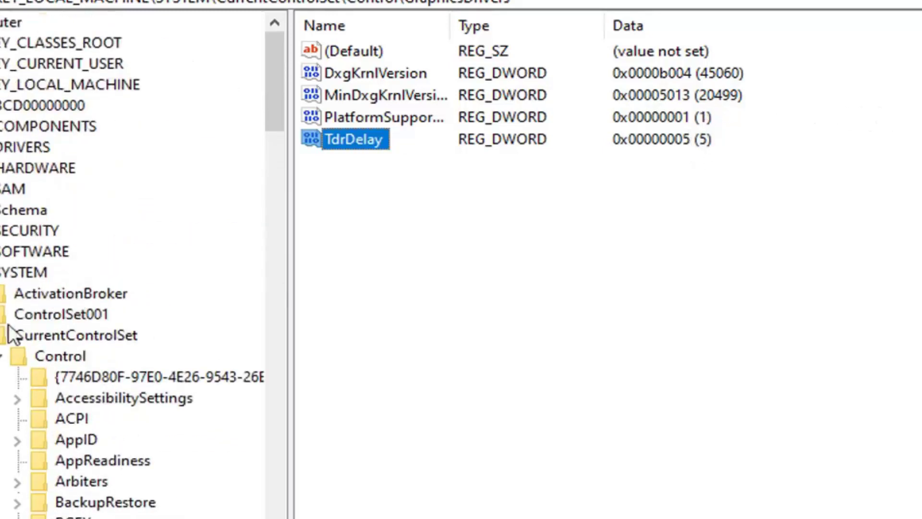
Step: Collapse the Control, CurrentControlSet, SYSTEM and HKEY_LOCAL_MACHINE keys
left_click(7, 356)
left_click(1, 335)
left_click(1, 273)
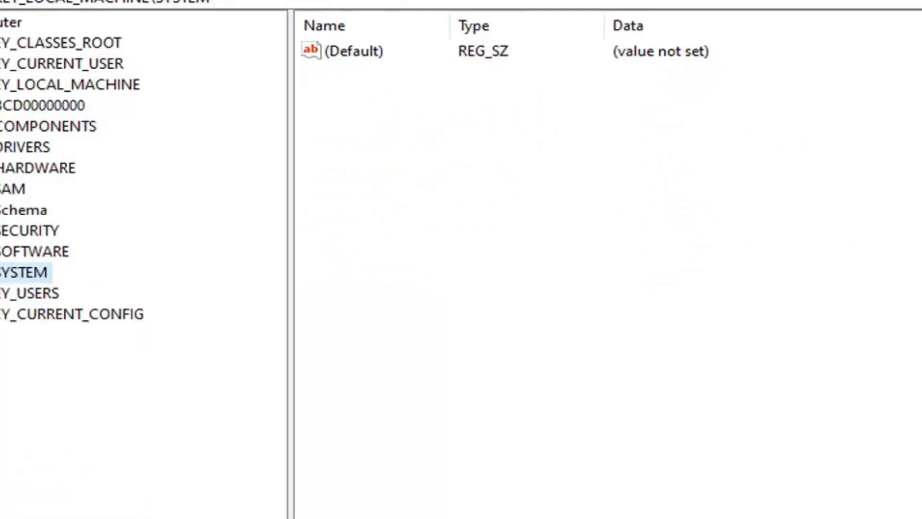
key("Left")
key("Left")
key("Left")
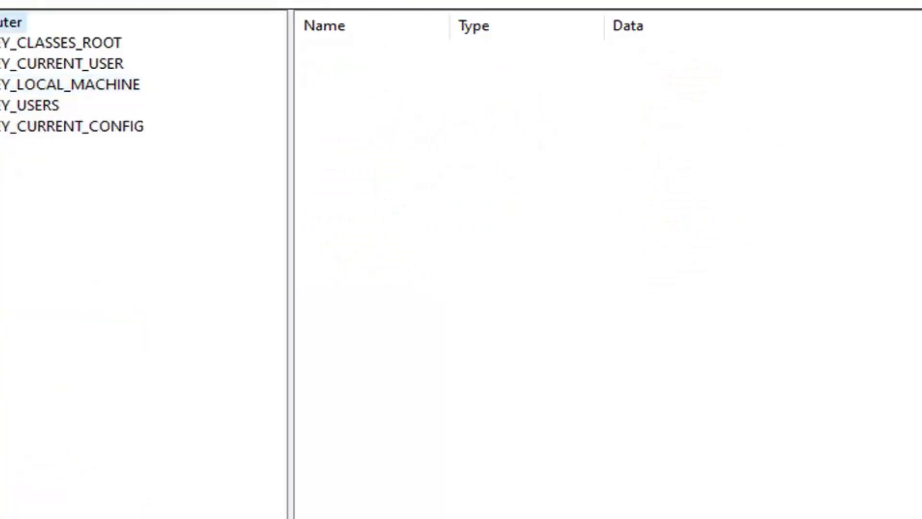